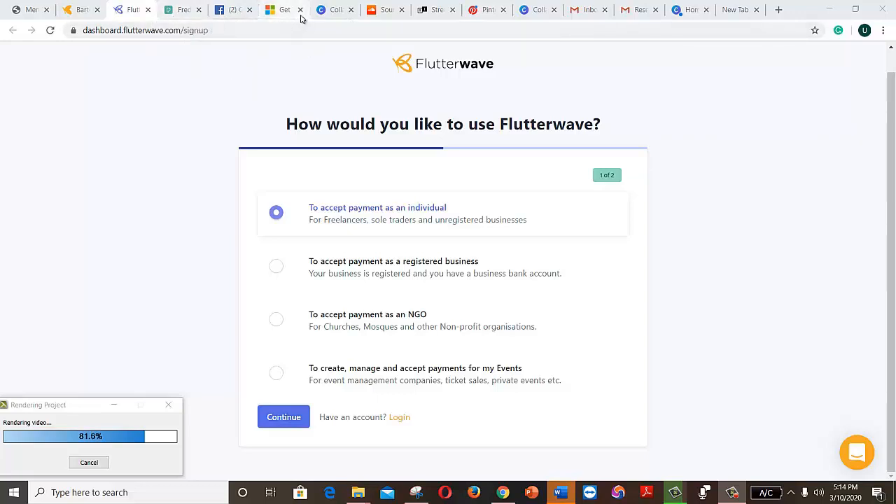
# Step: Switch to the SoundCloud tab showing the home page's trending music section
pyautogui.click(378, 9)
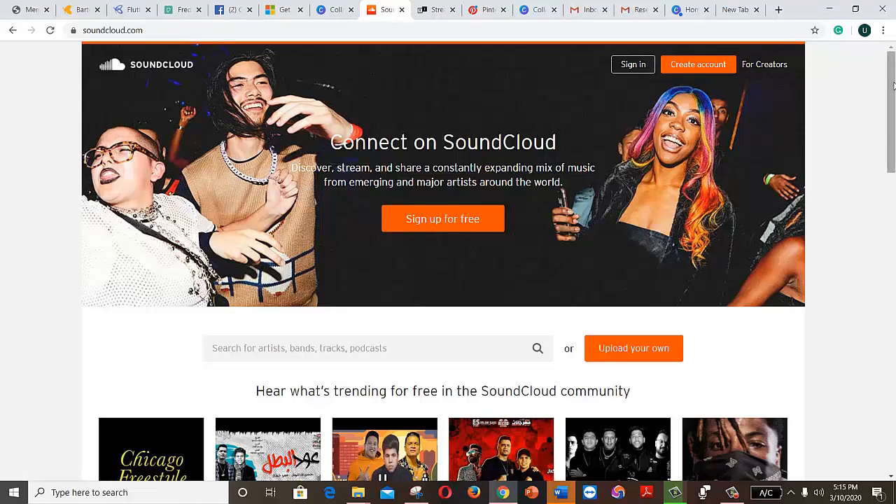
pyautogui.moveTo(892, 84)
pyautogui.mouseDown()
pyautogui.moveTo(892, 155)
pyautogui.moveTo(892, 84)
pyautogui.mouseUp()
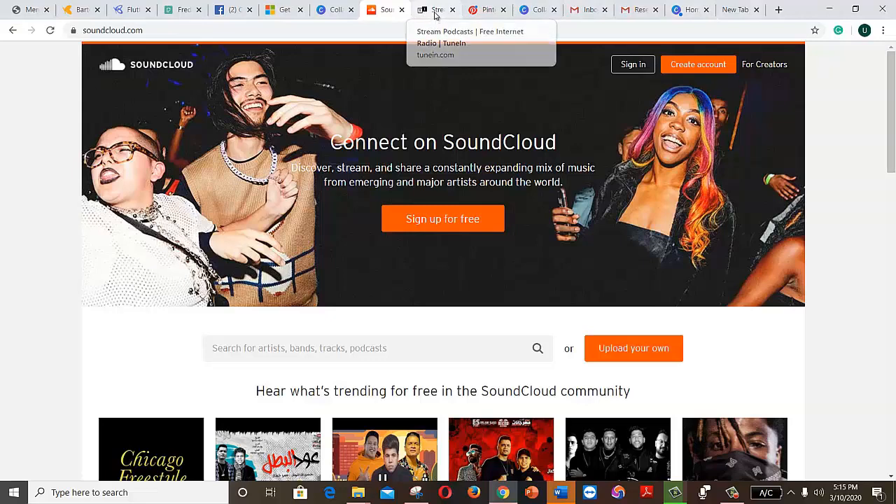
# Step: Switch to the TuneIn tab listing podcast categories like comedy, history and news
pyautogui.click(436, 10)
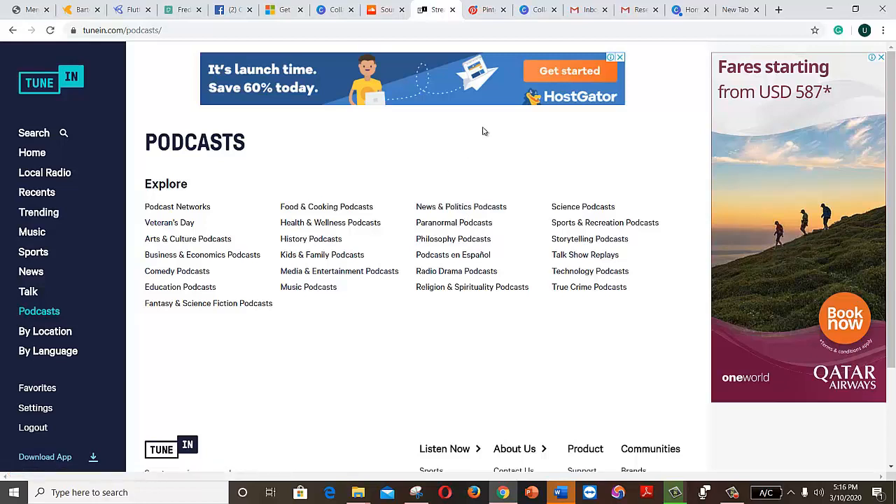
# Step: Switch to the Pinterest tab showing the personal home feed of pins
pyautogui.click(494, 10)
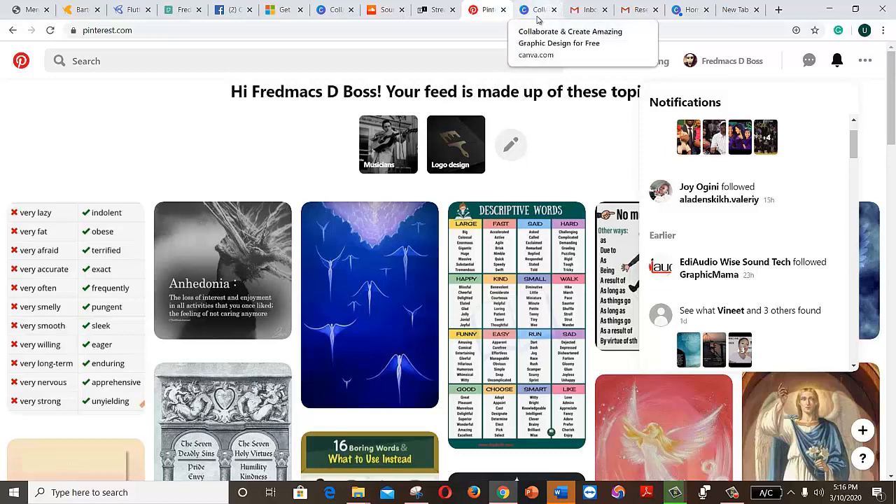
# Step: Switch to the Canva tab showing the canva.com/login account page
pyautogui.click(538, 10)
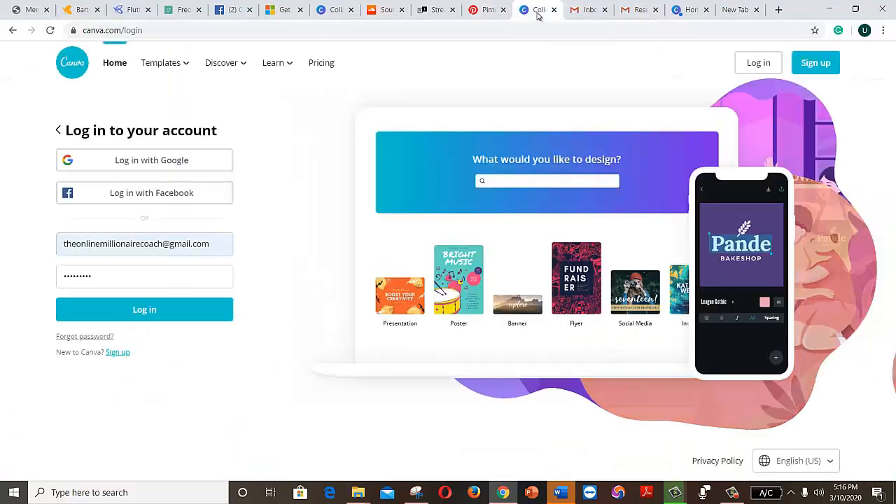